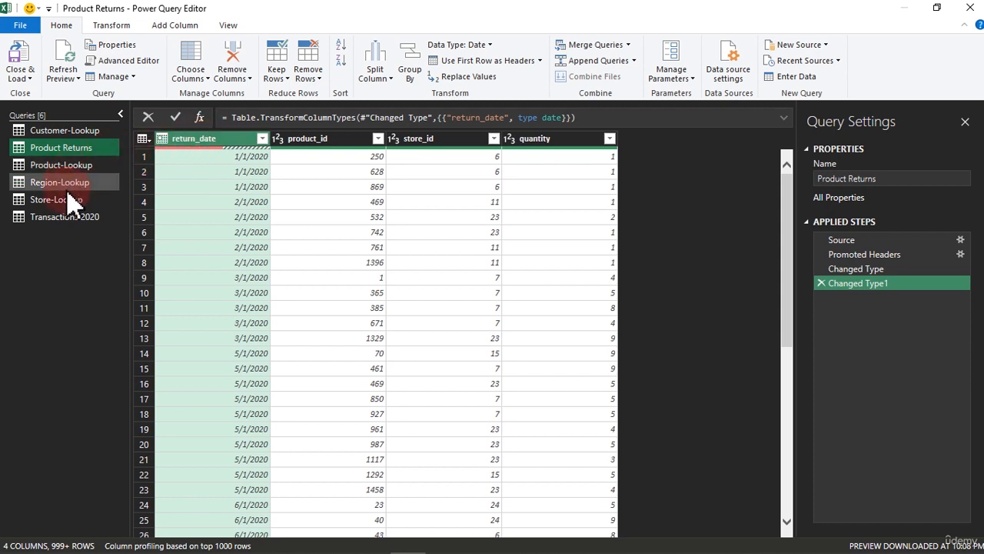
# - Turn on column quality for the Transactions 2020 query and inspect the quality statistics of stock_date and transaction_date
pyautogui.click(65, 218)
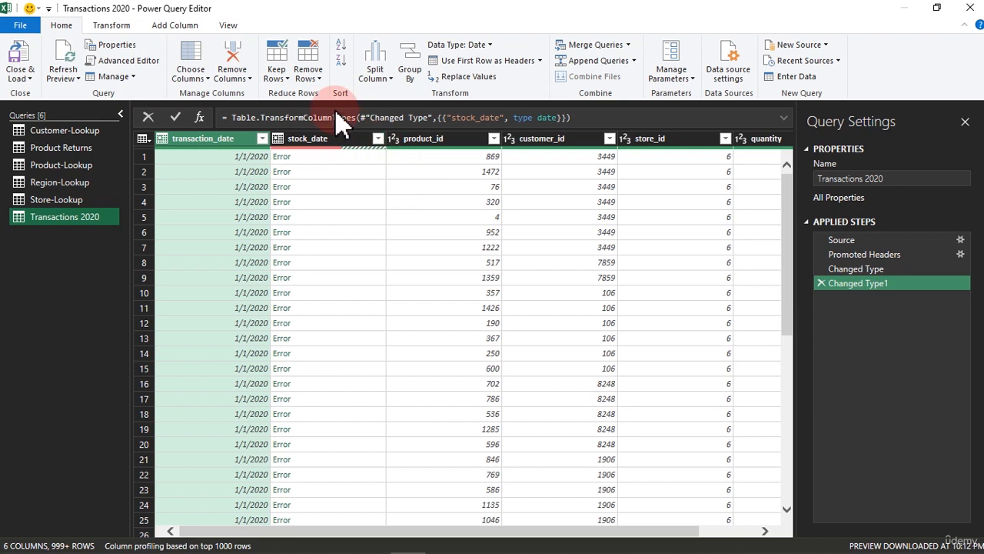
pyautogui.click(227, 26)
pyautogui.click(143, 78)
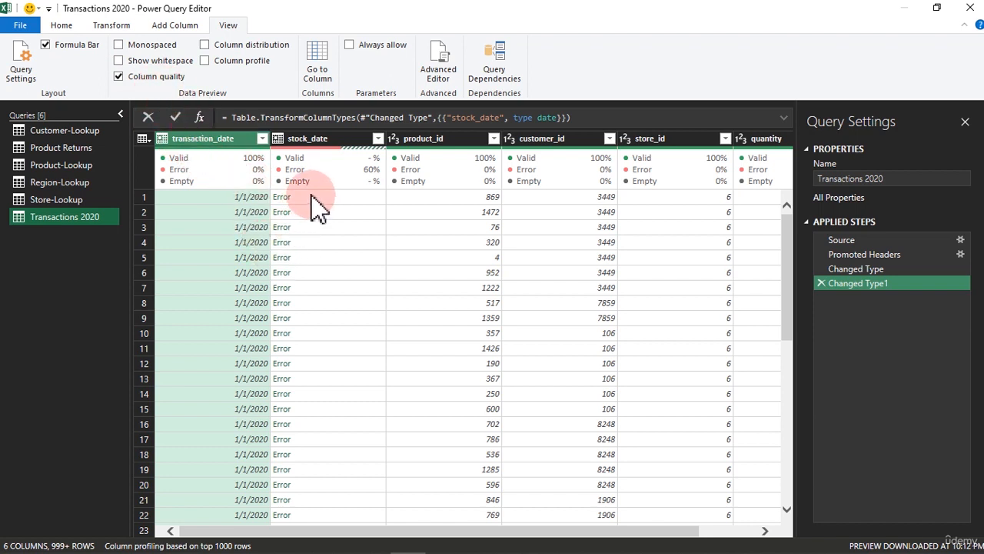
pyautogui.moveTo(329, 171)
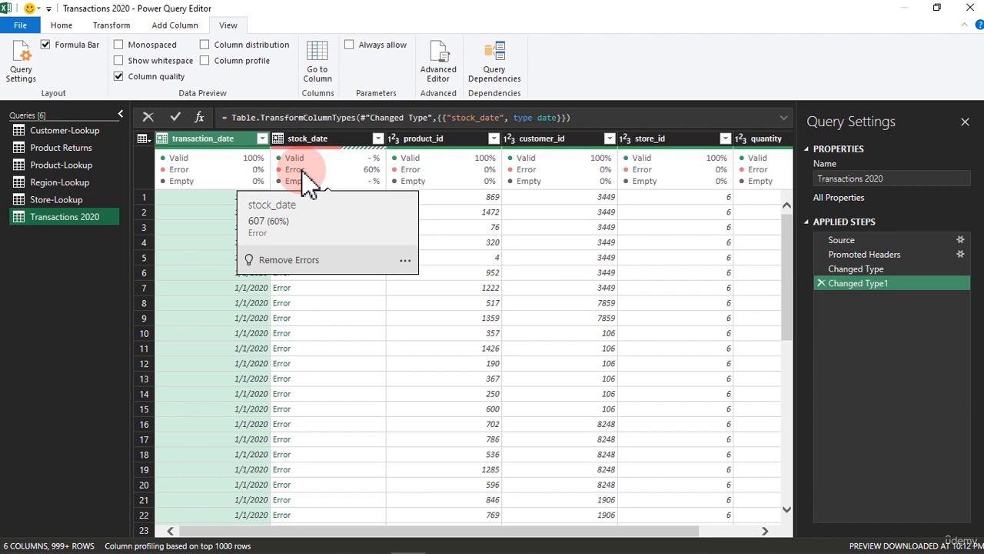
pyautogui.moveTo(256, 170)
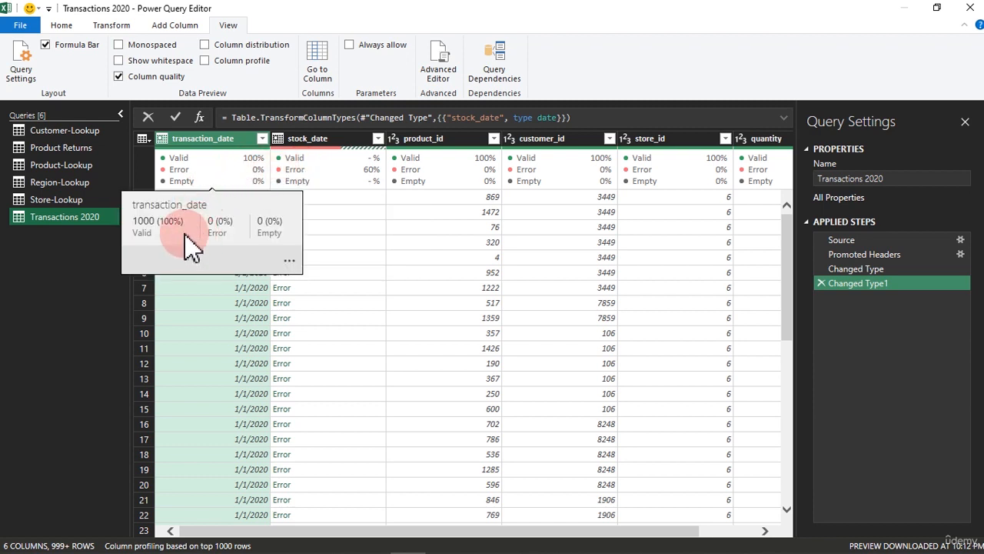
# - Load the full list of transaction_date filter values, and view the error details of the stock_date cell in row 5
pyautogui.click(263, 146)
pyautogui.click(242, 398)
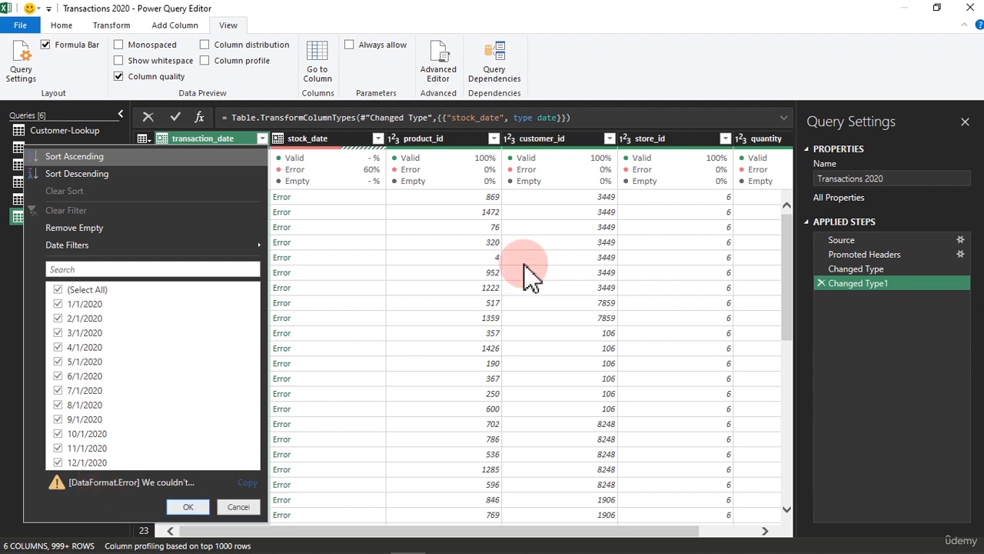
pyautogui.click(382, 258)
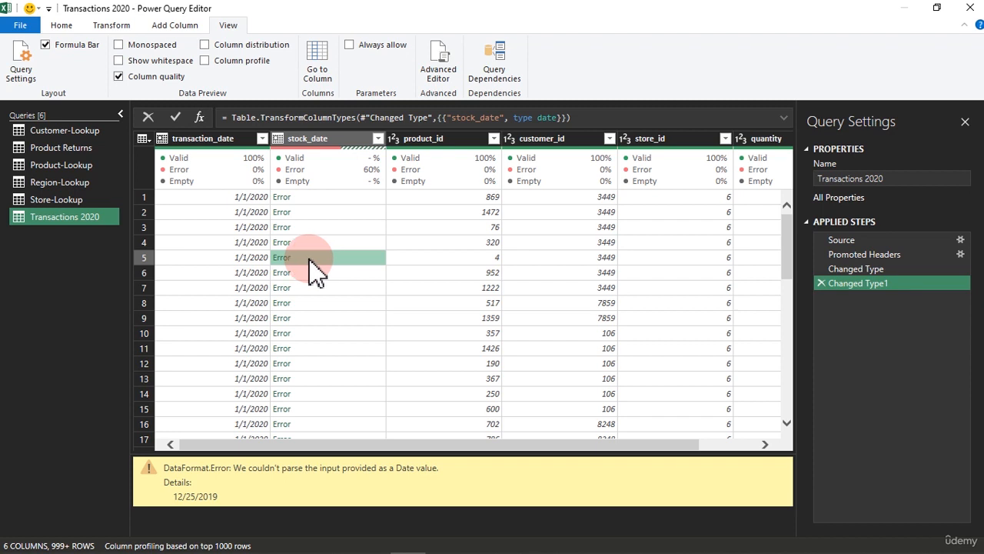
pyautogui.click(276, 140)
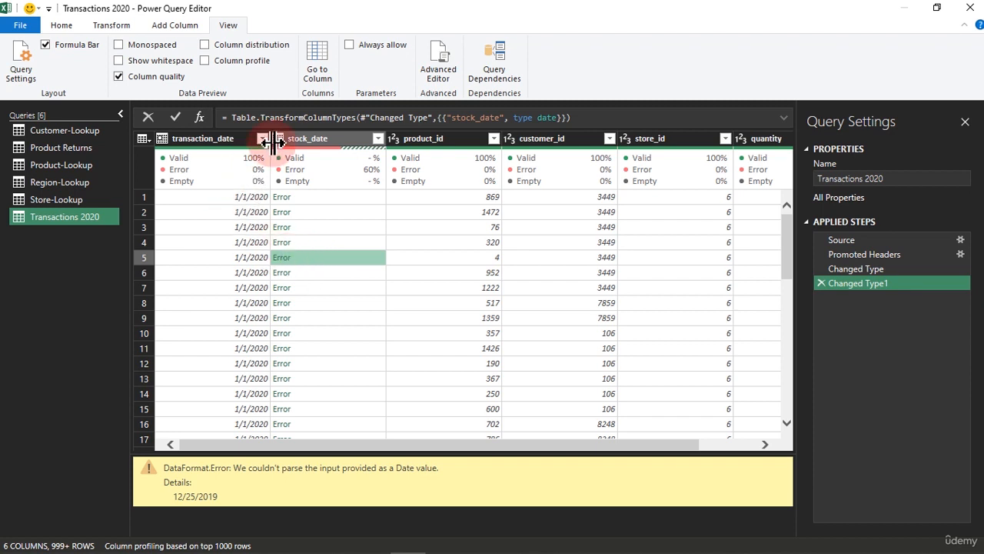
pyautogui.click(377, 139)
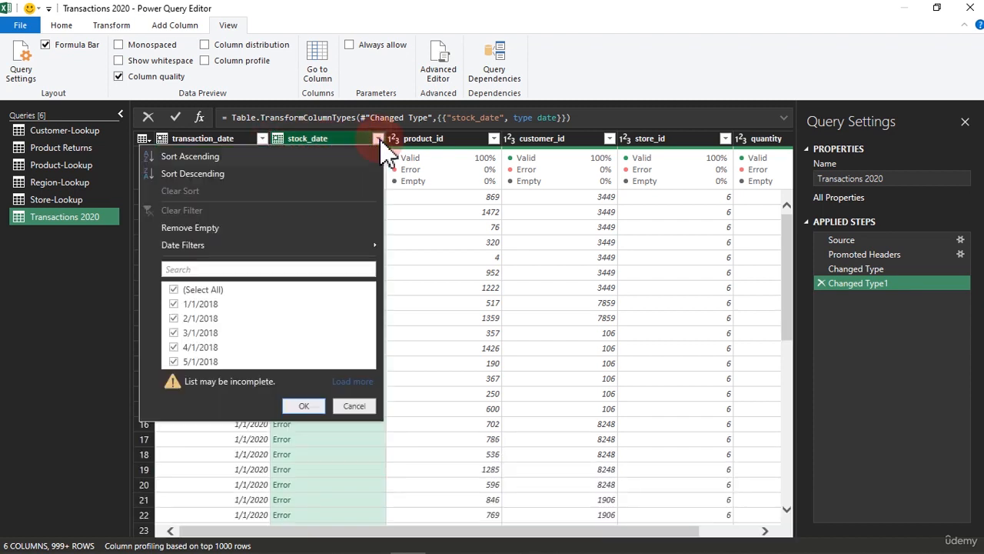
pyautogui.click(379, 141)
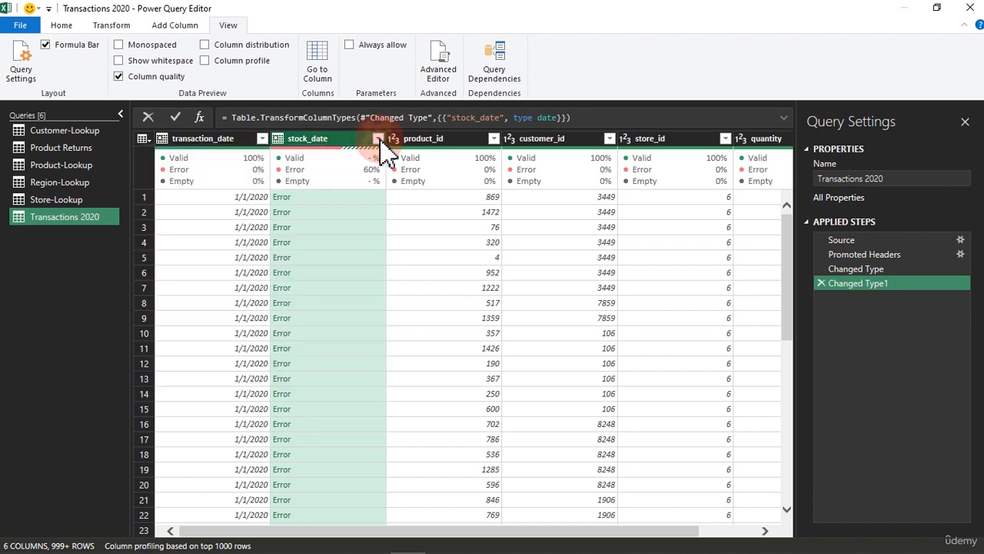
pyautogui.click(280, 140)
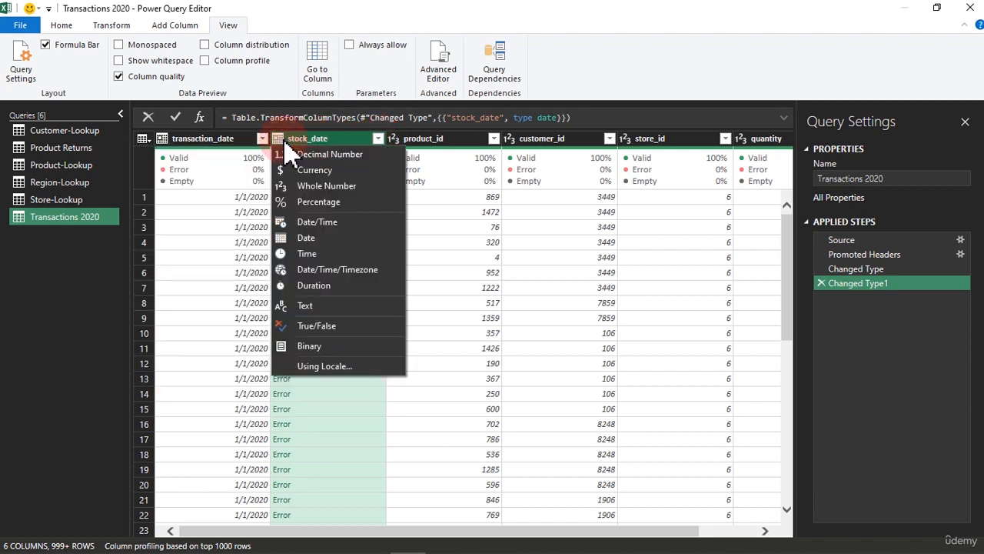
pyautogui.click(323, 368)
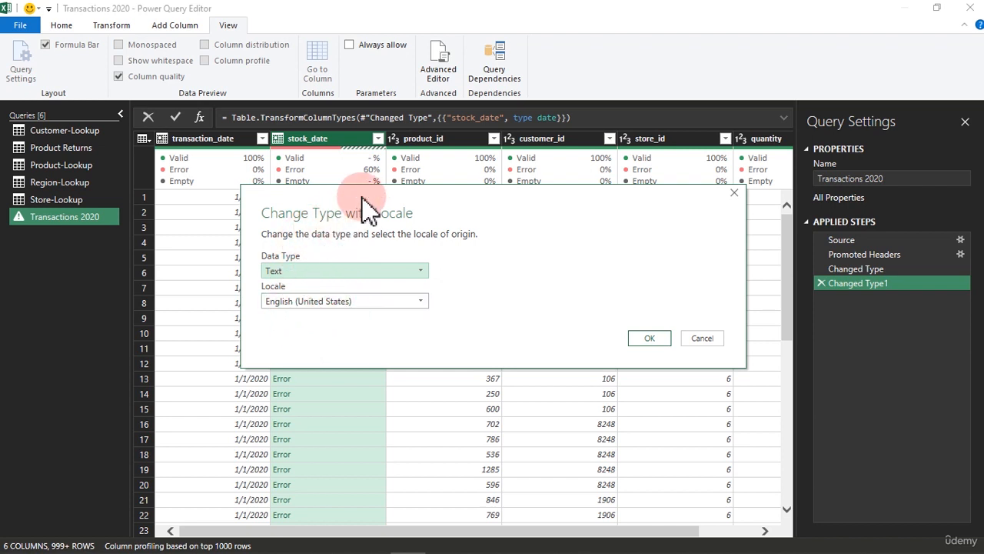
pyautogui.moveTo(367, 208); pyautogui.dragTo(343, 187)
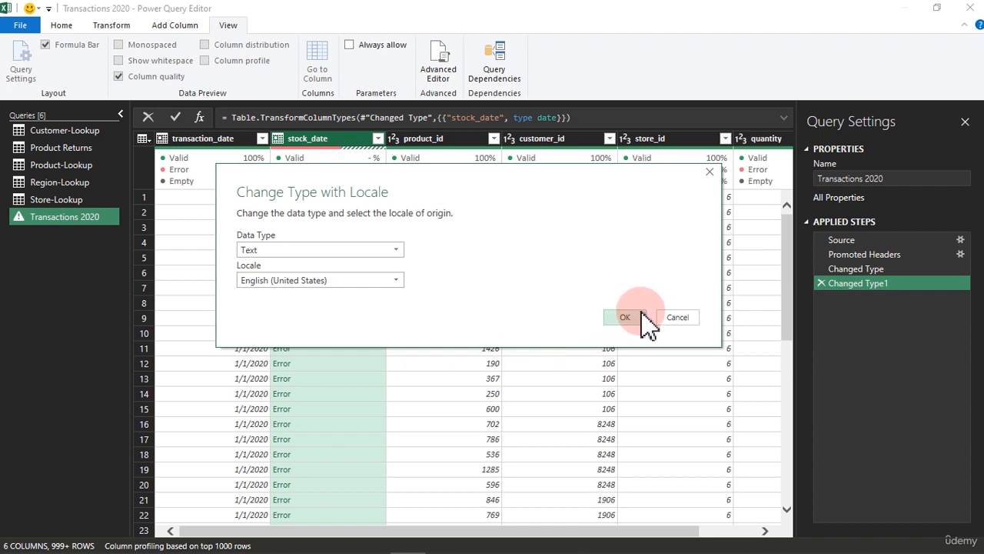
pyautogui.click(667, 317)
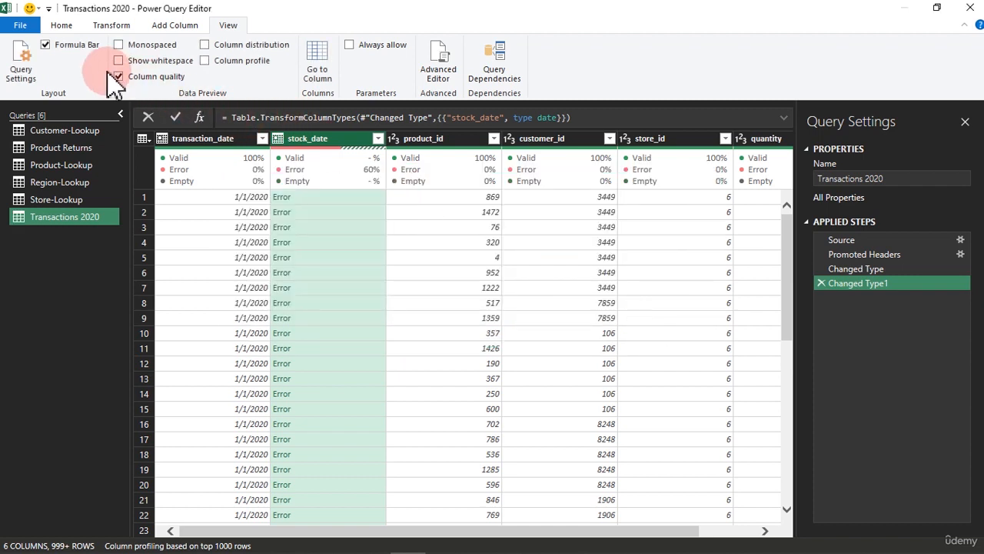
# - Close the query editor and load Transactions 2020 as a connection only, adding its data to the Data Model
pyautogui.click(60, 26)
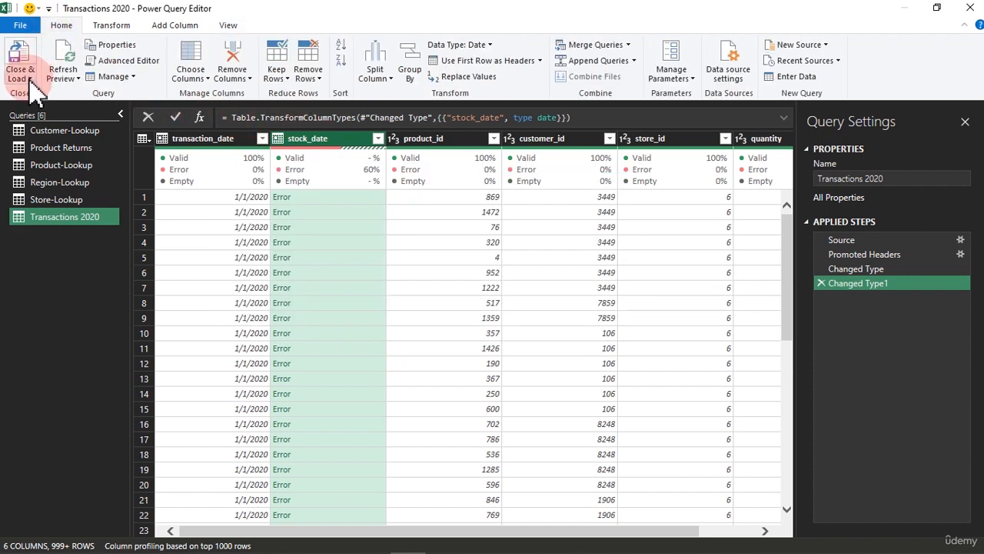
pyautogui.click(20, 73)
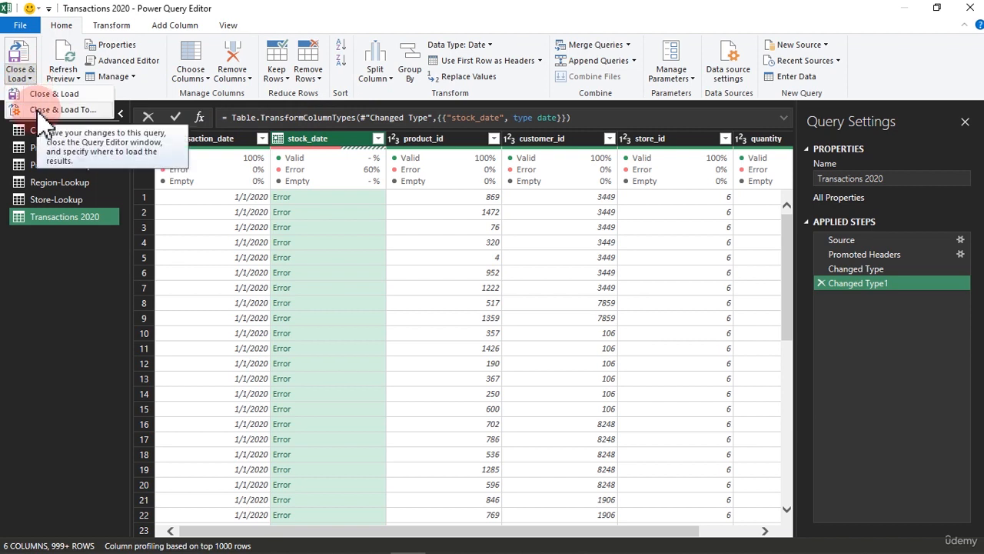
pyautogui.click(40, 111)
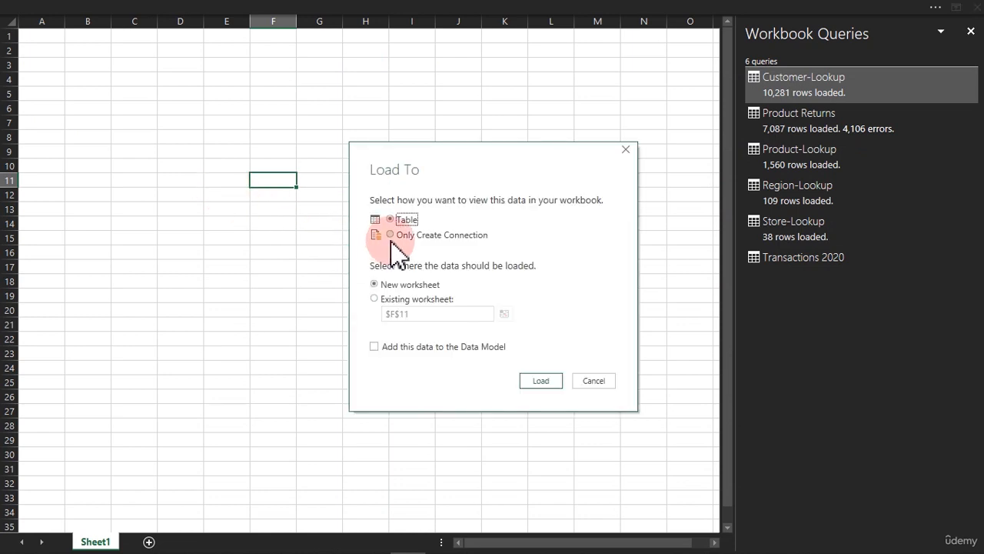
pyautogui.click(396, 234)
pyautogui.click(391, 349)
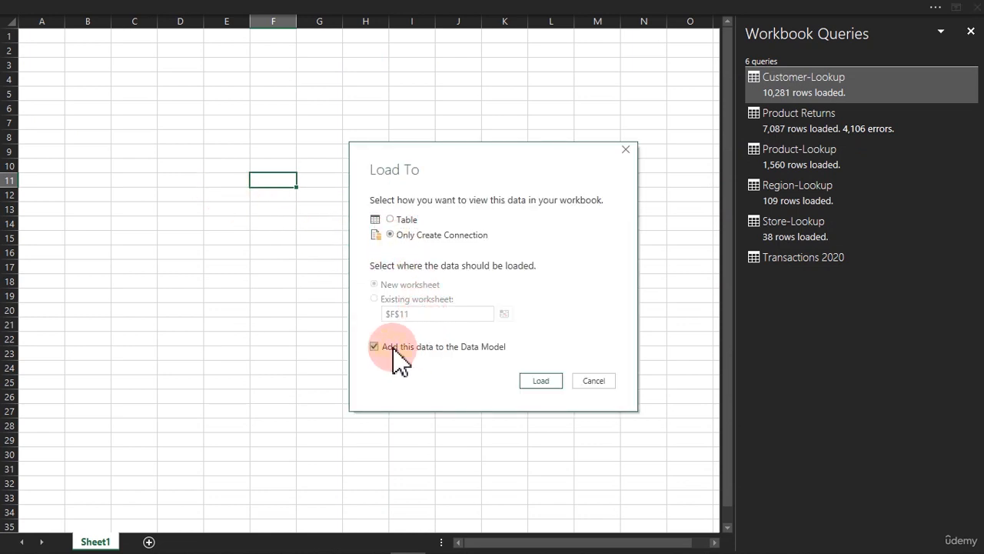
pyautogui.click(538, 382)
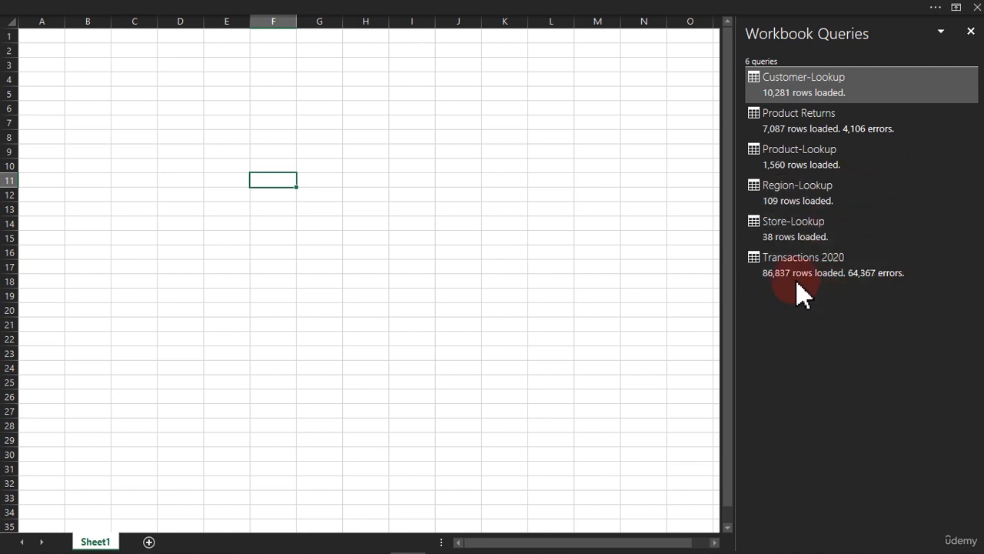
# - Set the current workbook's regional locale to English (United States) in the query options
pyautogui.click(246, 11)
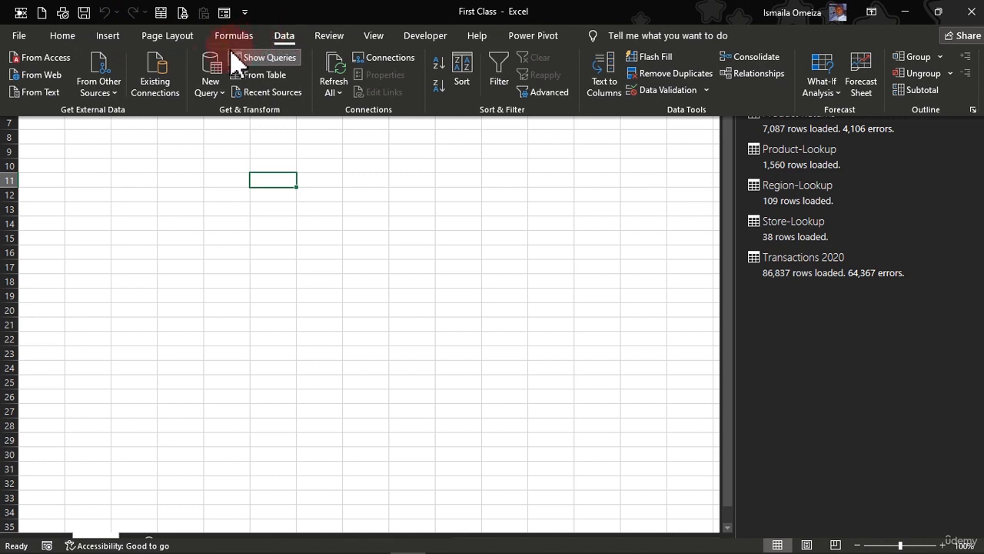
pyautogui.click(221, 95)
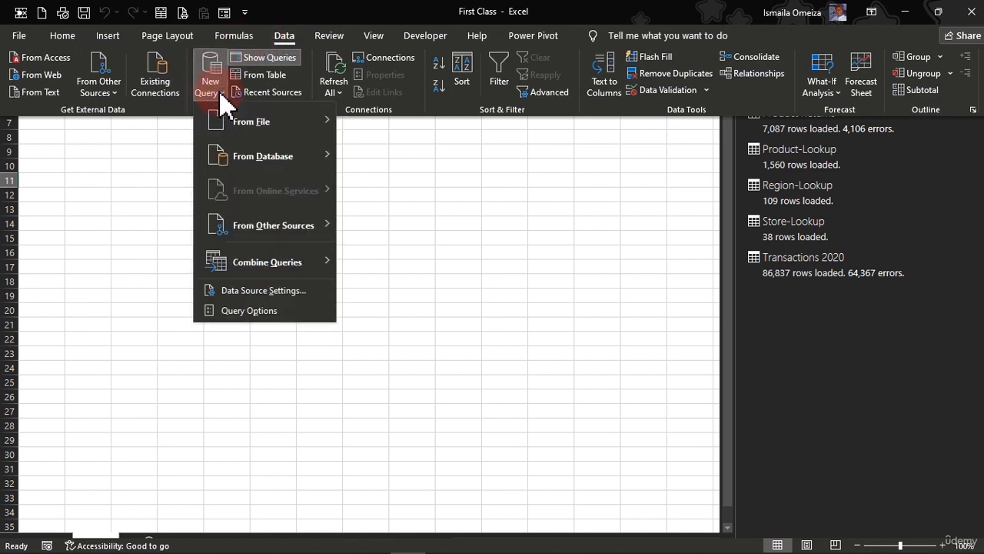
pyautogui.click(250, 311)
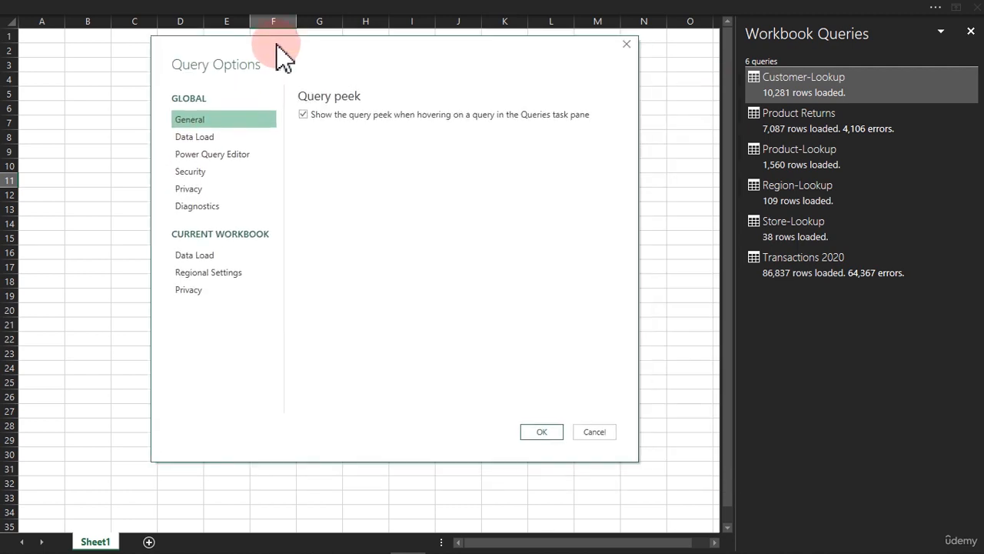
pyautogui.moveTo(284, 58); pyautogui.dragTo(257, 33)
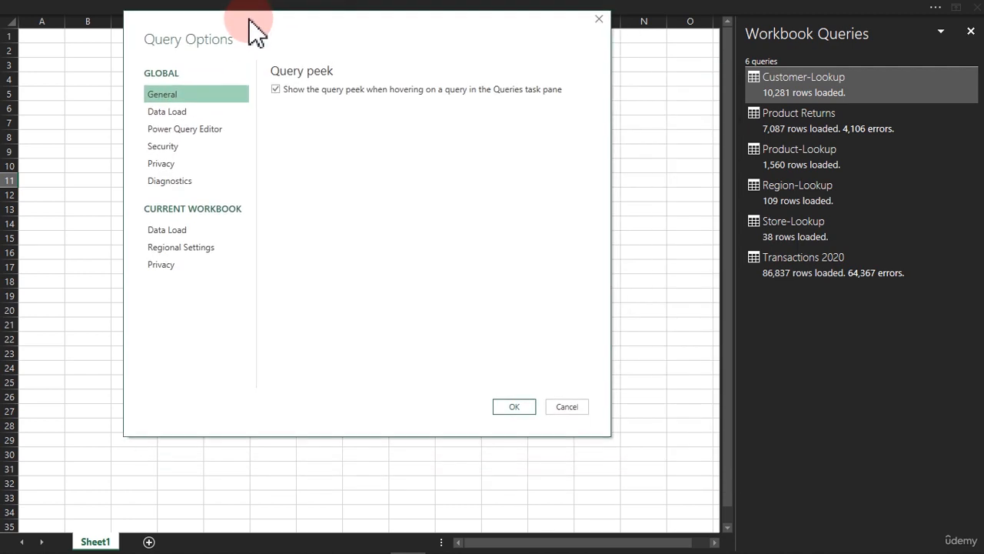
pyautogui.click(166, 230)
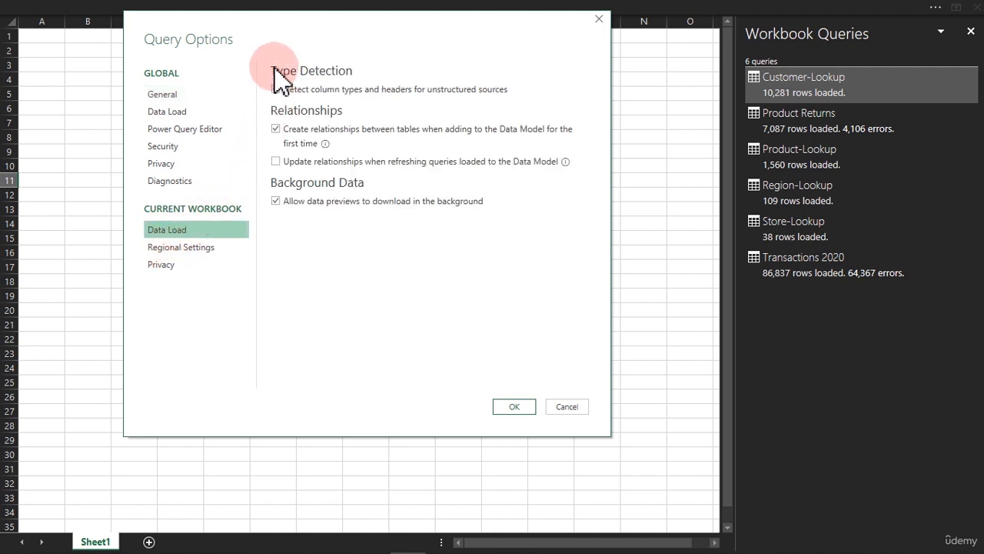
pyautogui.click(180, 249)
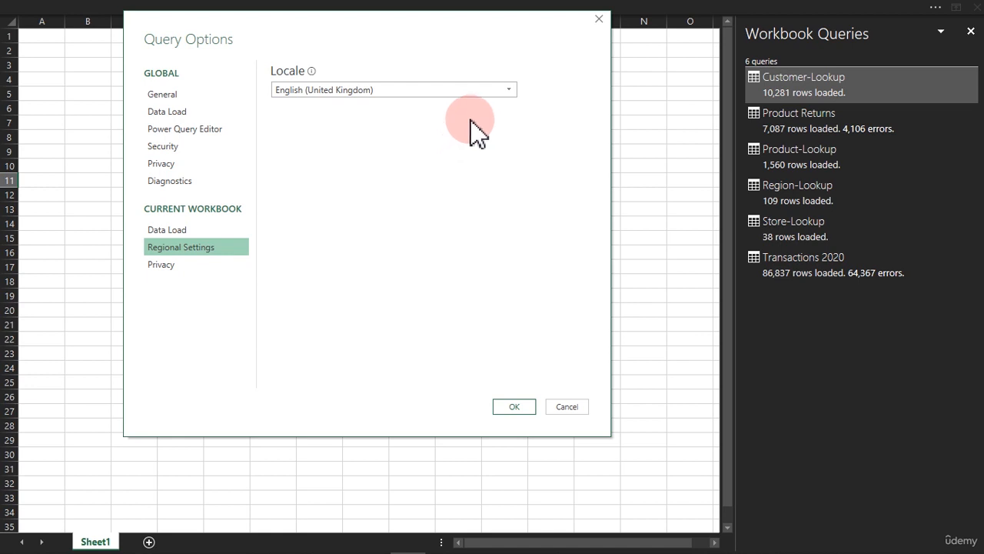
pyautogui.click(480, 90)
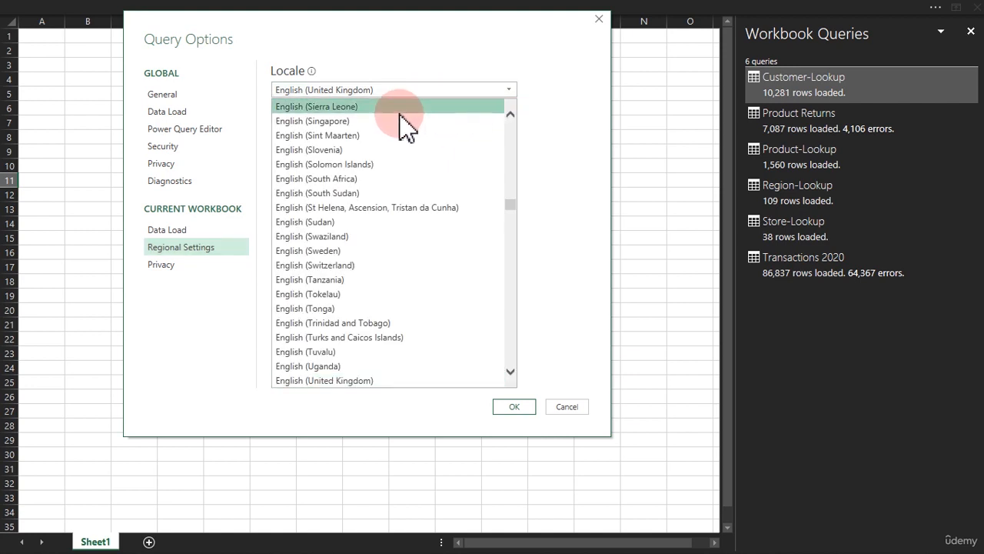
pyautogui.click(510, 372)
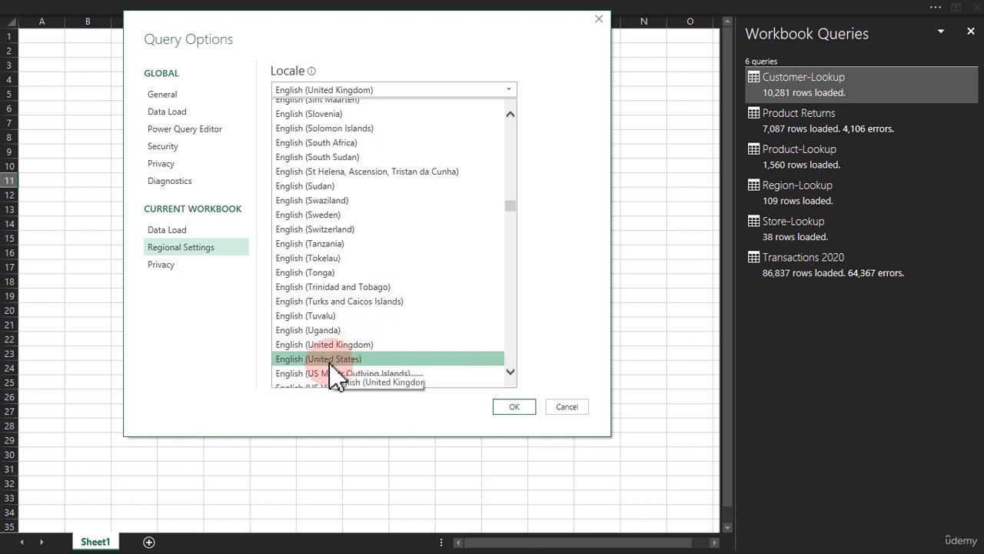
pyautogui.click(357, 362)
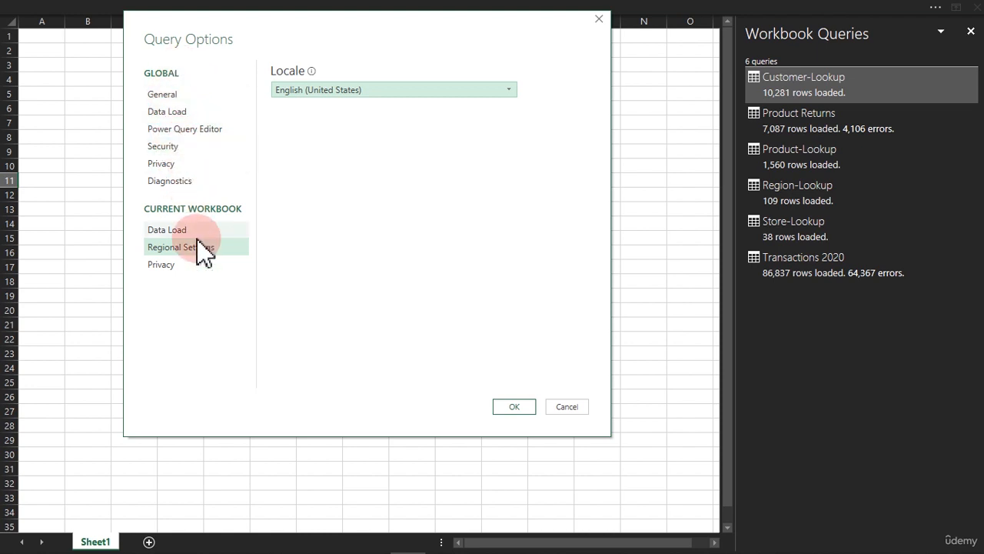
pyautogui.click(524, 408)
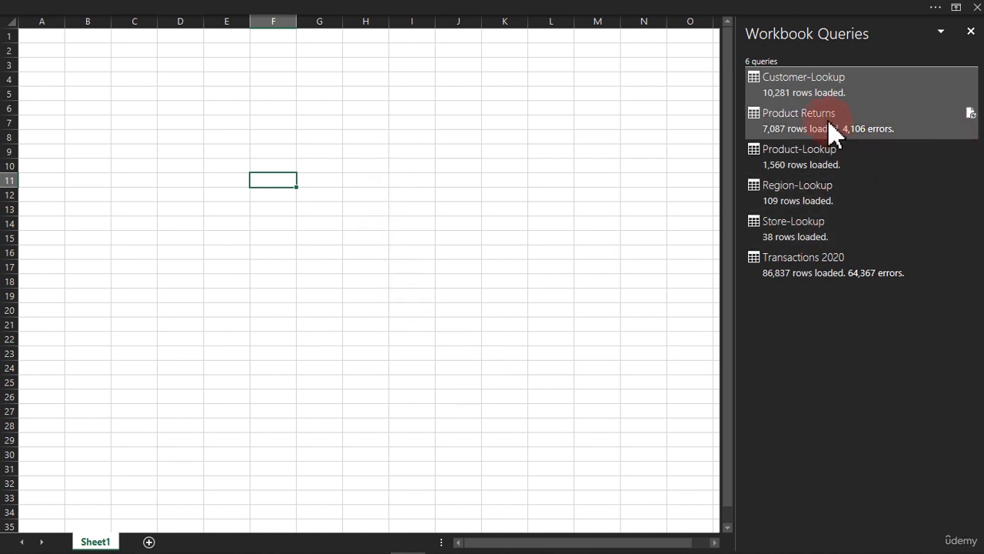
# - Reopen the Transactions 2020 query for editing and check the column quality of stock_date
pyautogui.click(842, 277)
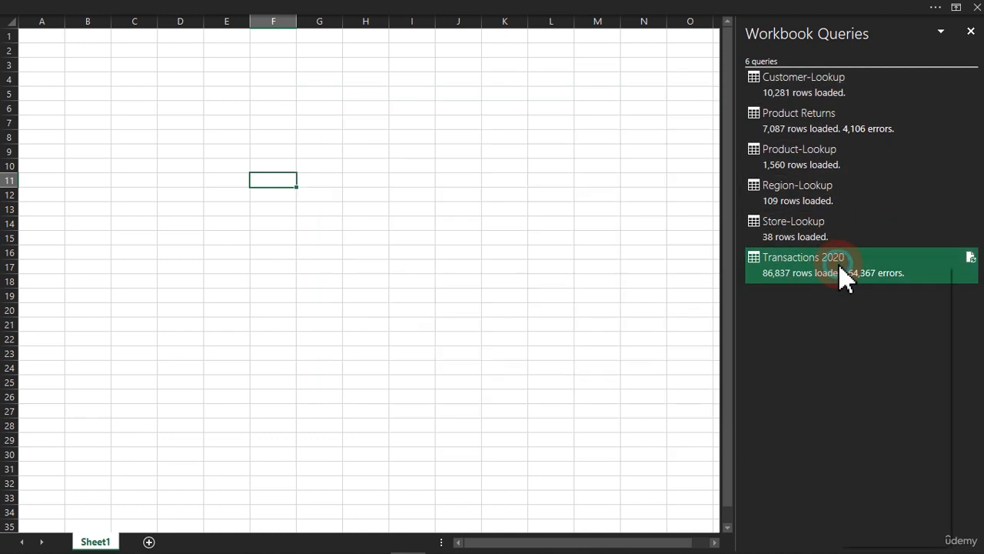
pyautogui.rightClick(839, 267)
pyautogui.click(869, 311)
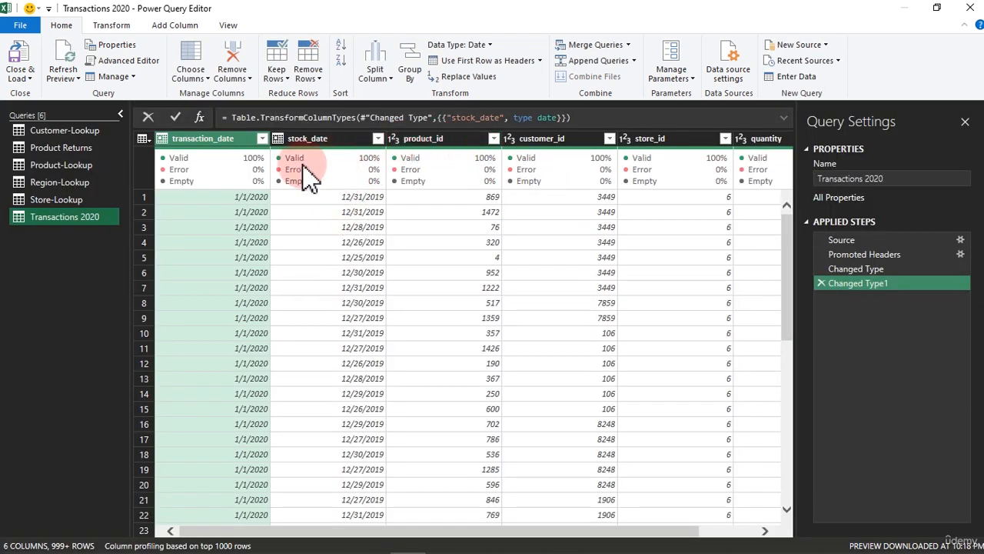
pyautogui.moveTo(307, 178)
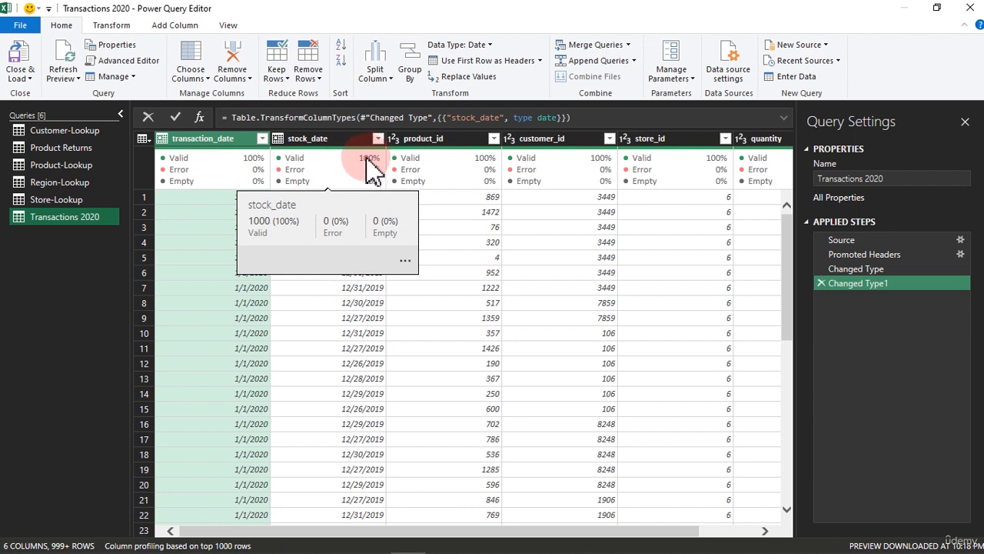
# - Examine the full list of transaction_date filter values and the stock_date value in row 3
pyautogui.click(262, 138)
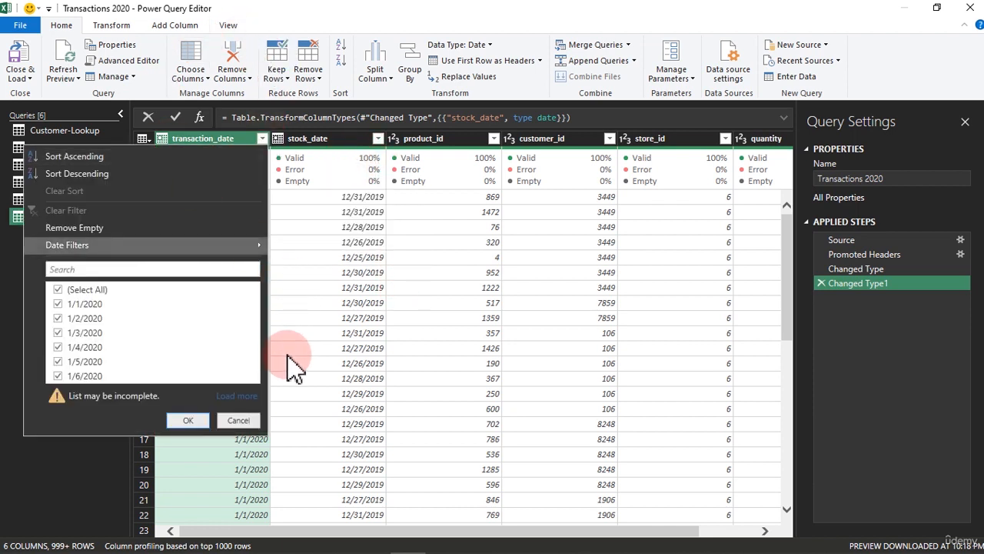
pyautogui.click(238, 395)
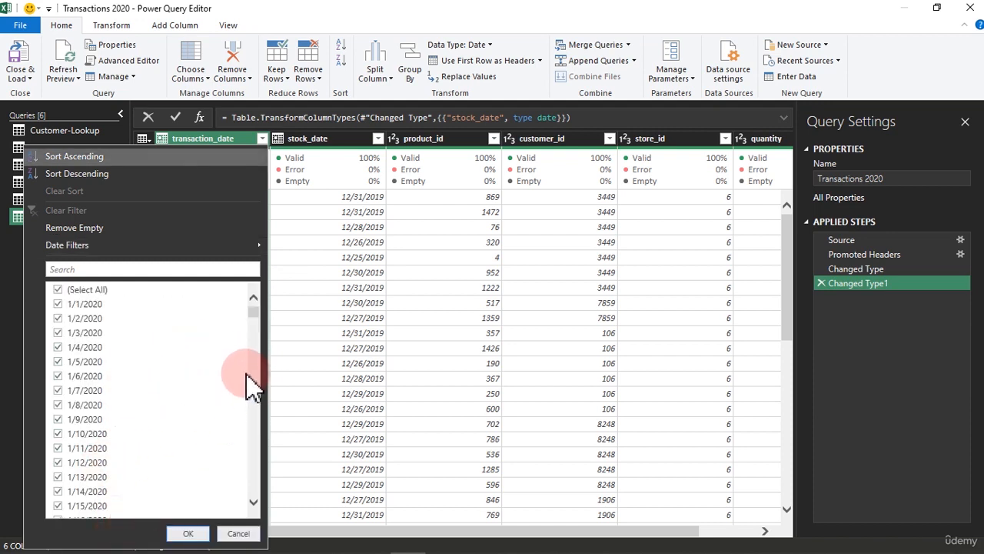
pyautogui.moveTo(255, 313); pyautogui.dragTo(254, 265)
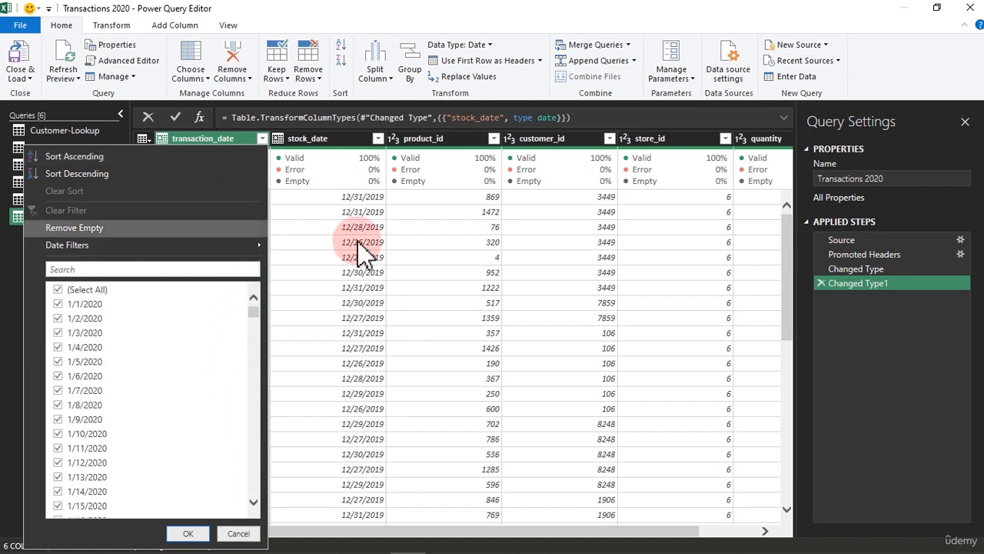
pyautogui.click(356, 229)
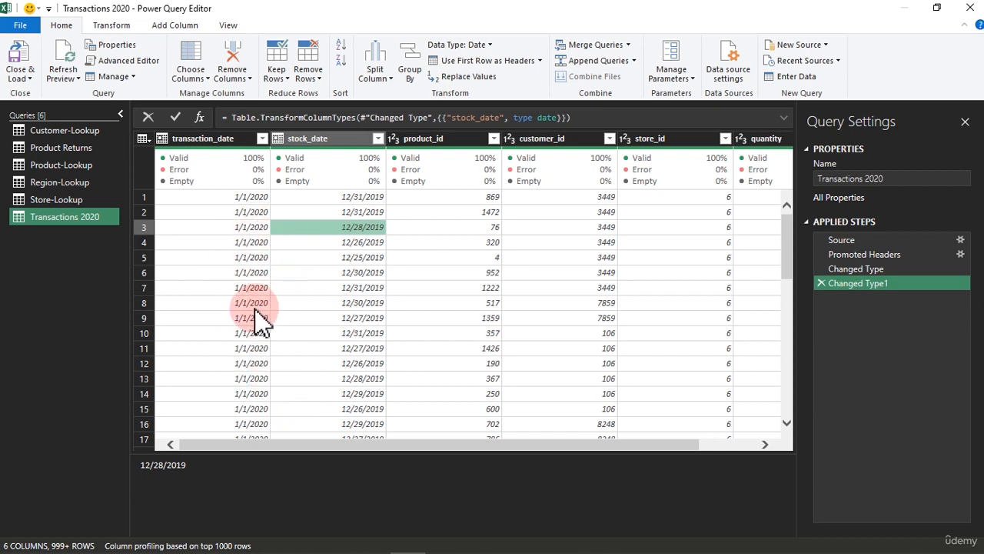
# - Close and load the query editor, and refresh the Product Returns and Transactions 2020 queries in the workbook
pyautogui.click(18, 61)
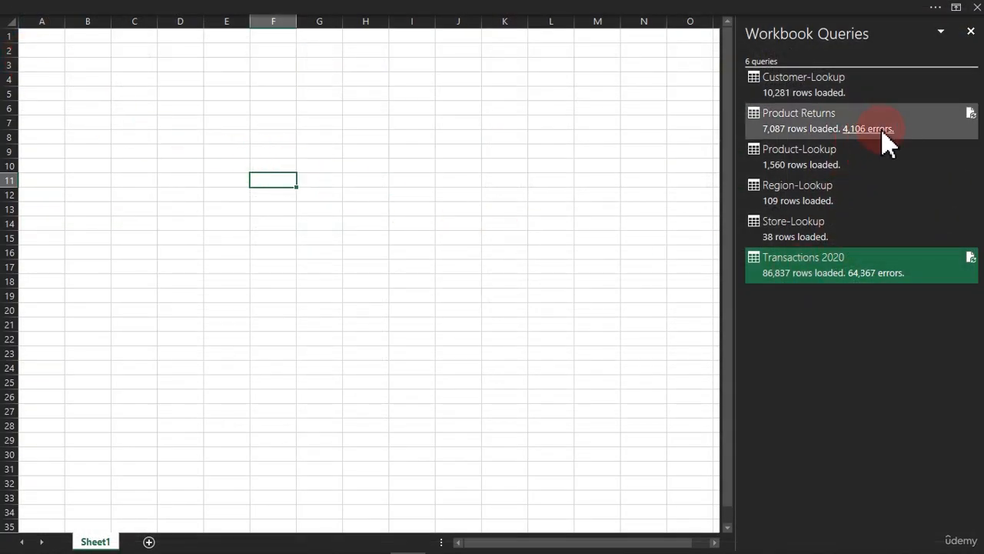
pyautogui.moveTo(972, 125)
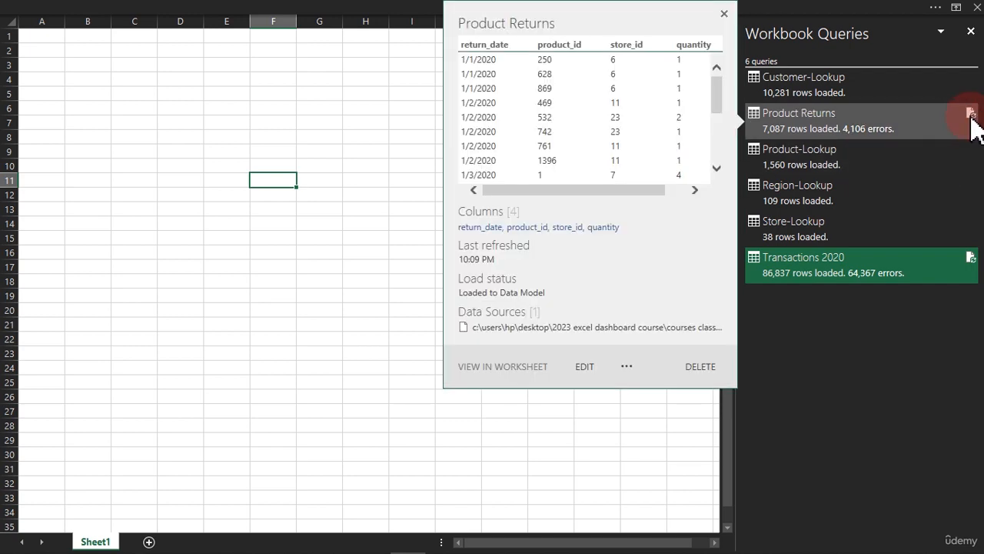
pyautogui.click(969, 113)
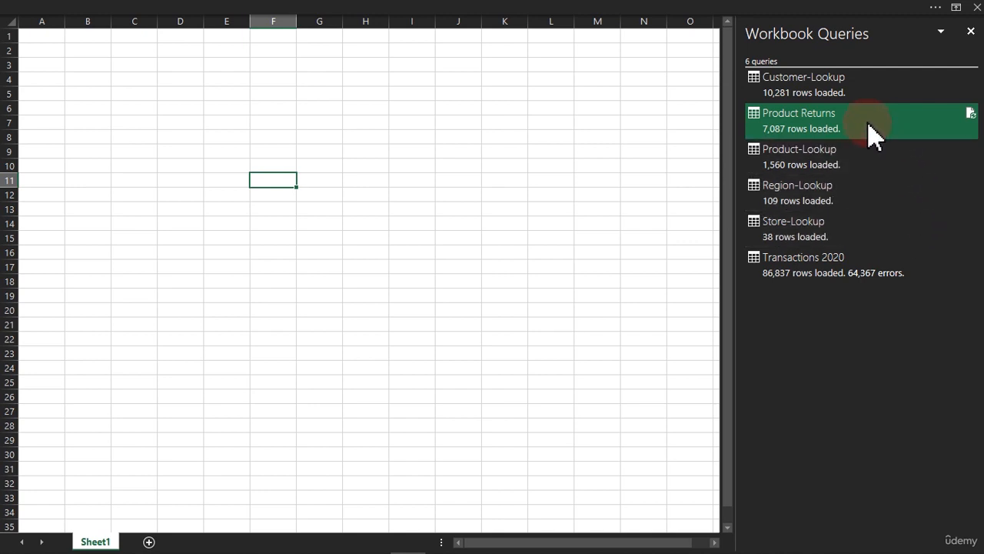
pyautogui.moveTo(872, 132)
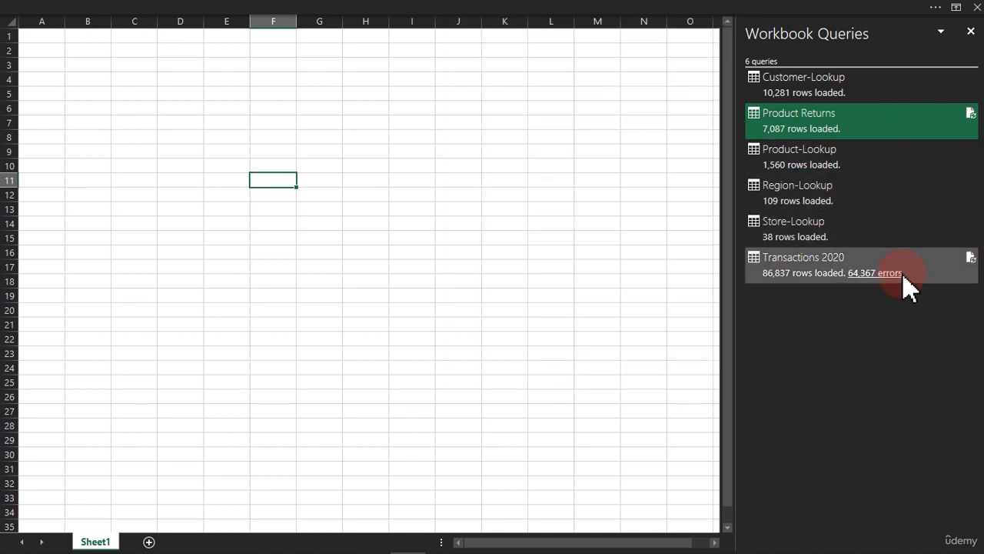
pyautogui.click(968, 255)
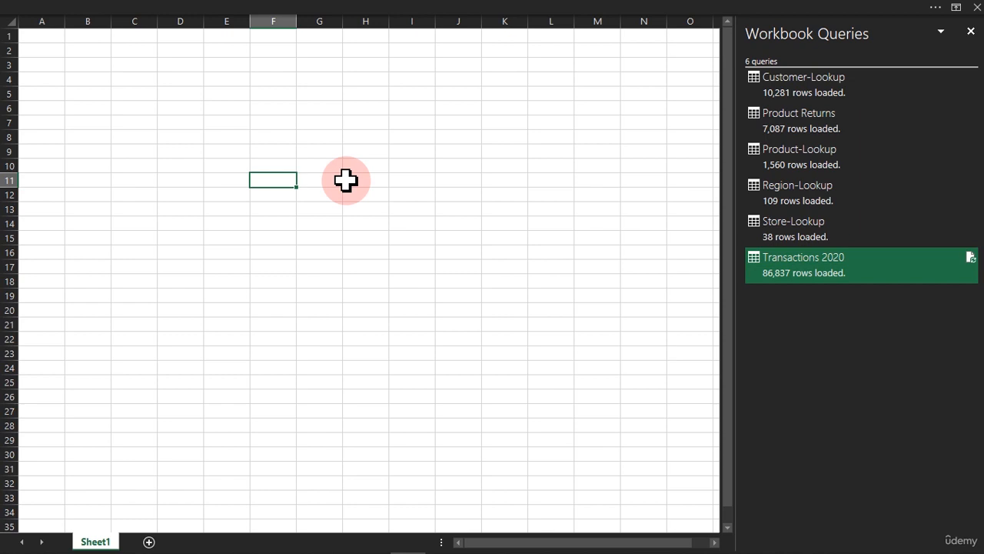
pyautogui.click(318, 179)
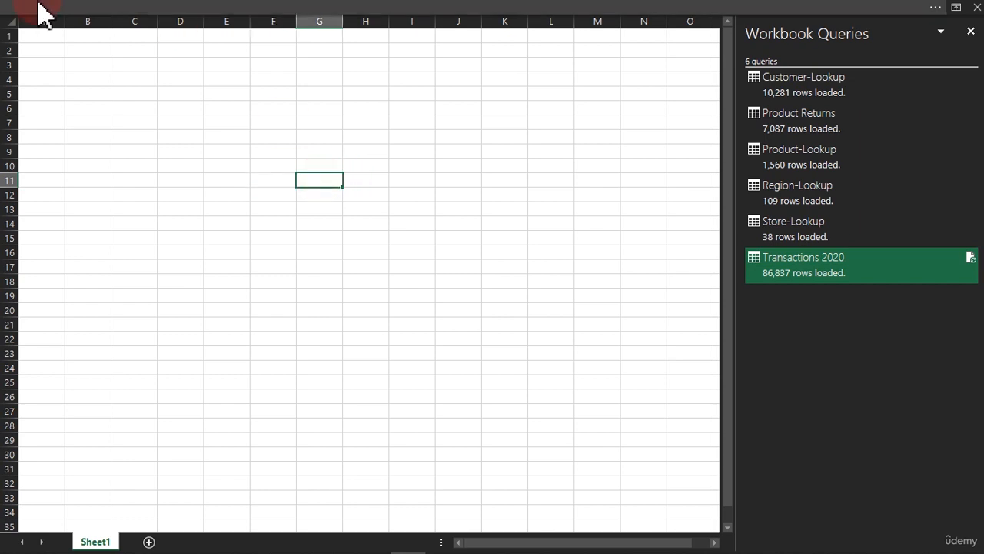